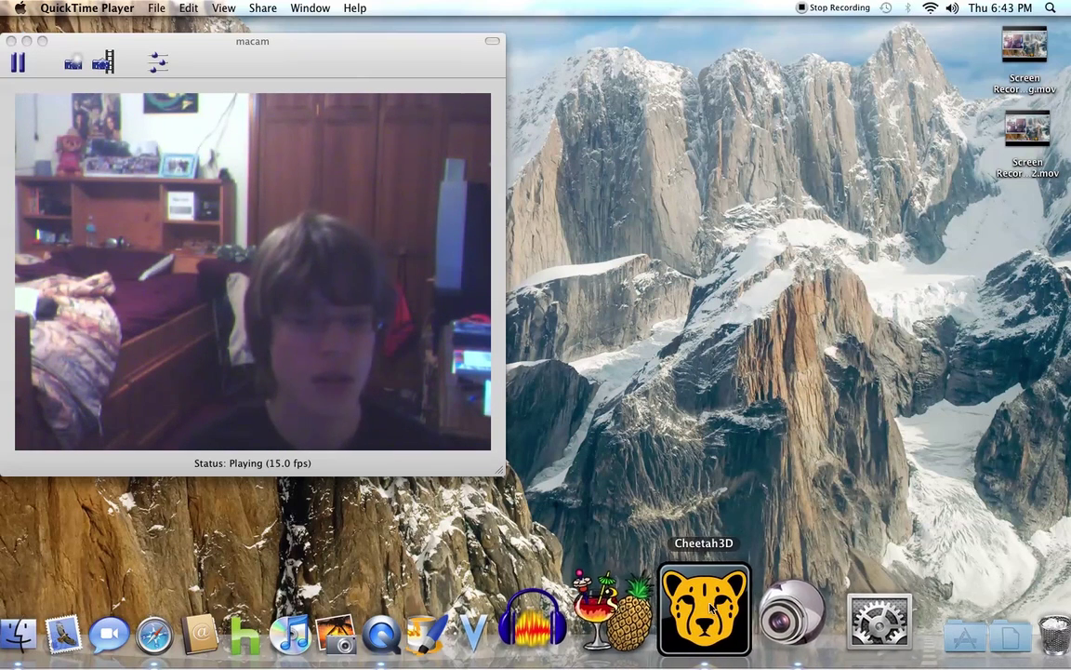
Step: Launch Cheetah3D with a new untitled scene
{"action": "left_click", "coordinate": [260, 605]}
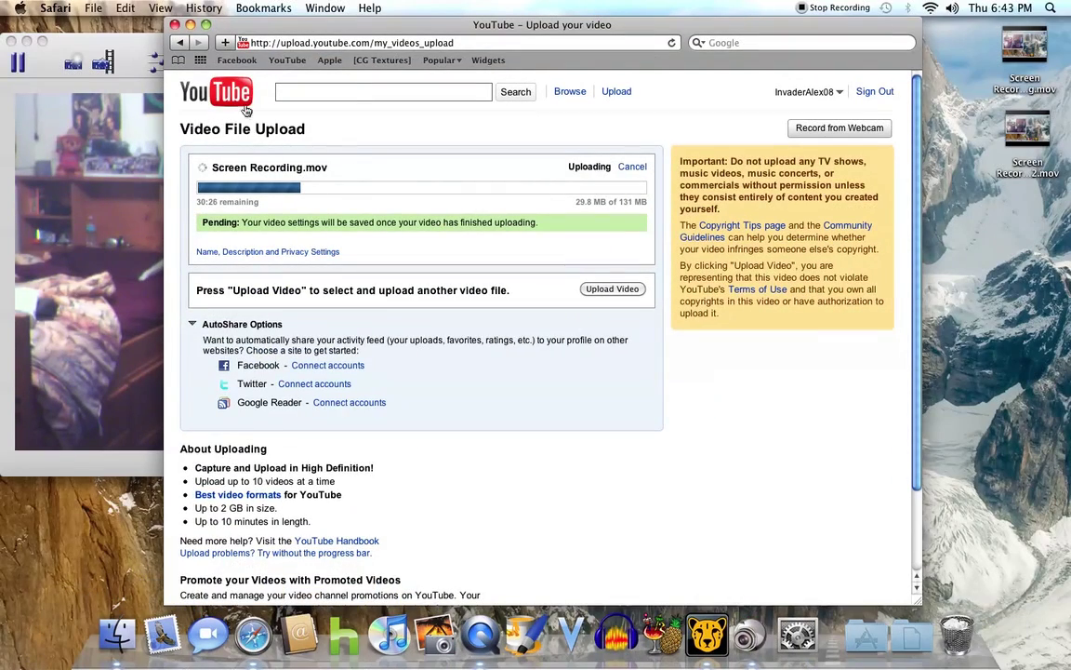
{"action": "left_click", "coordinate": [189, 24]}
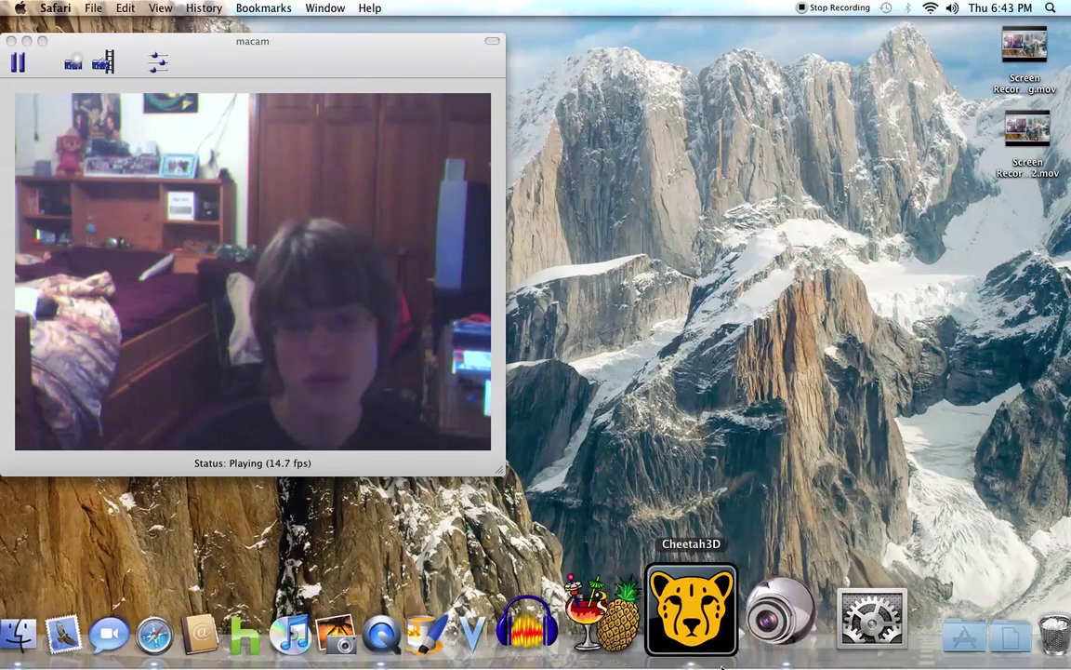
{"action": "left_click", "coordinate": [721, 662]}
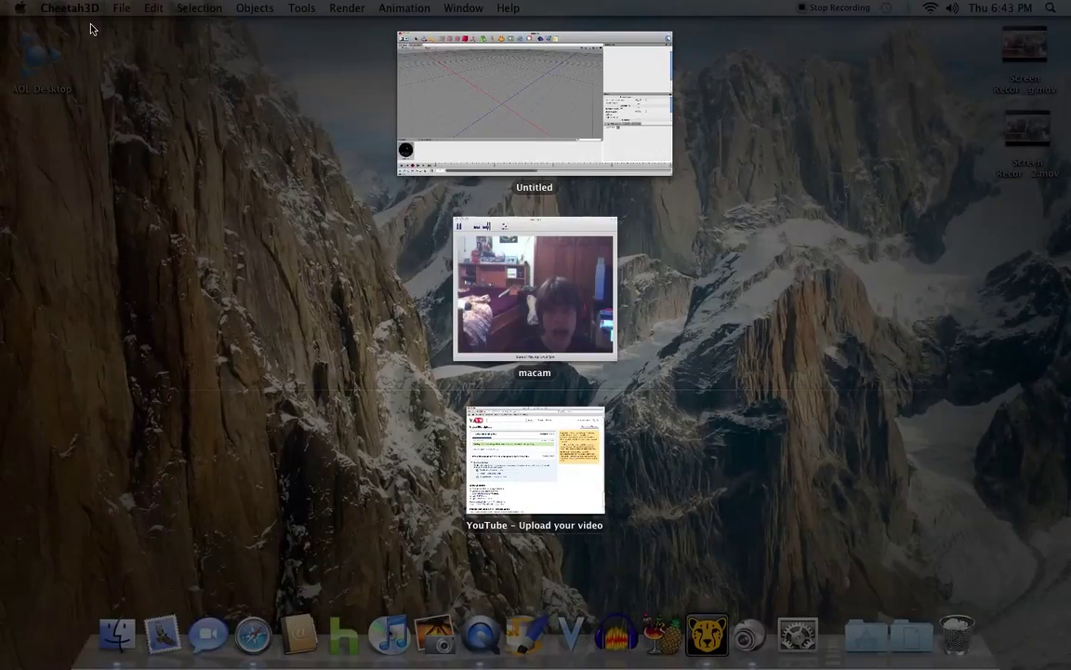
{"action": "left_click", "coordinate": [90, 29]}
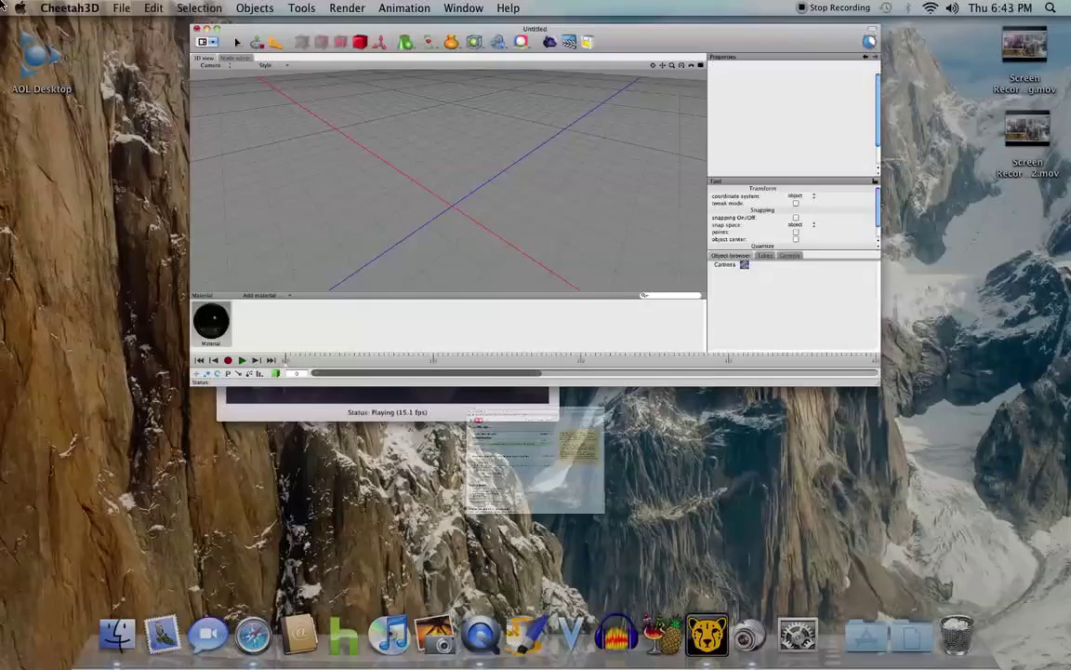
Step: Add a Box primitive, stretch it tall and raise it above the ground
{"action": "left_click", "coordinate": [335, 45]}
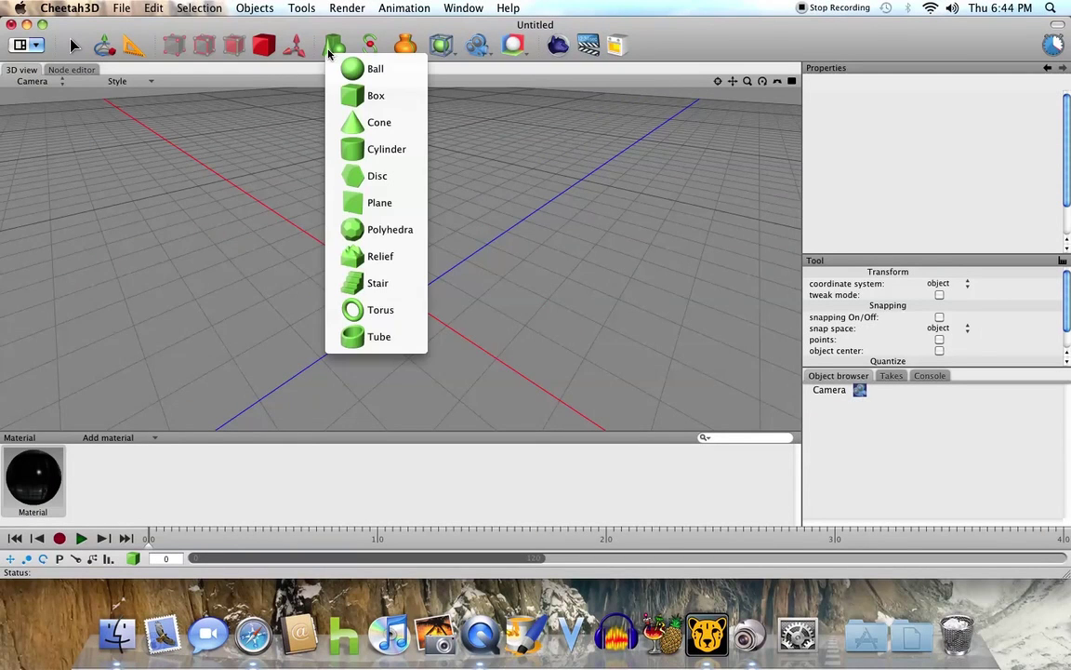
{"action": "left_click", "coordinate": [372, 98]}
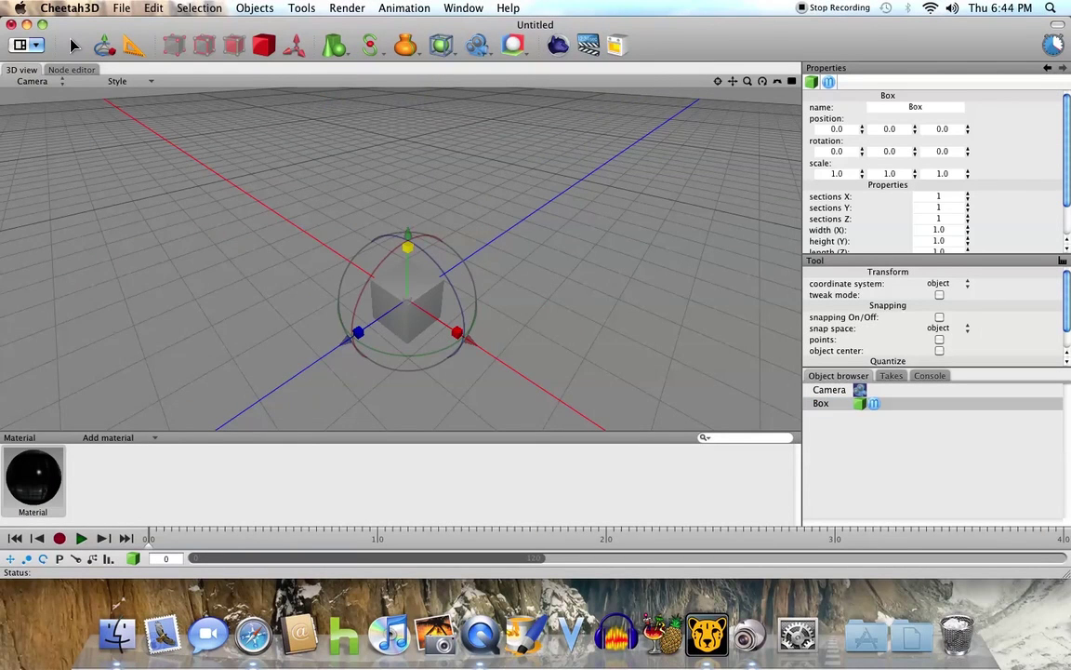
{"action": "left_click_drag", "start_coordinate": [407, 237], "coordinate": [441, 59]}
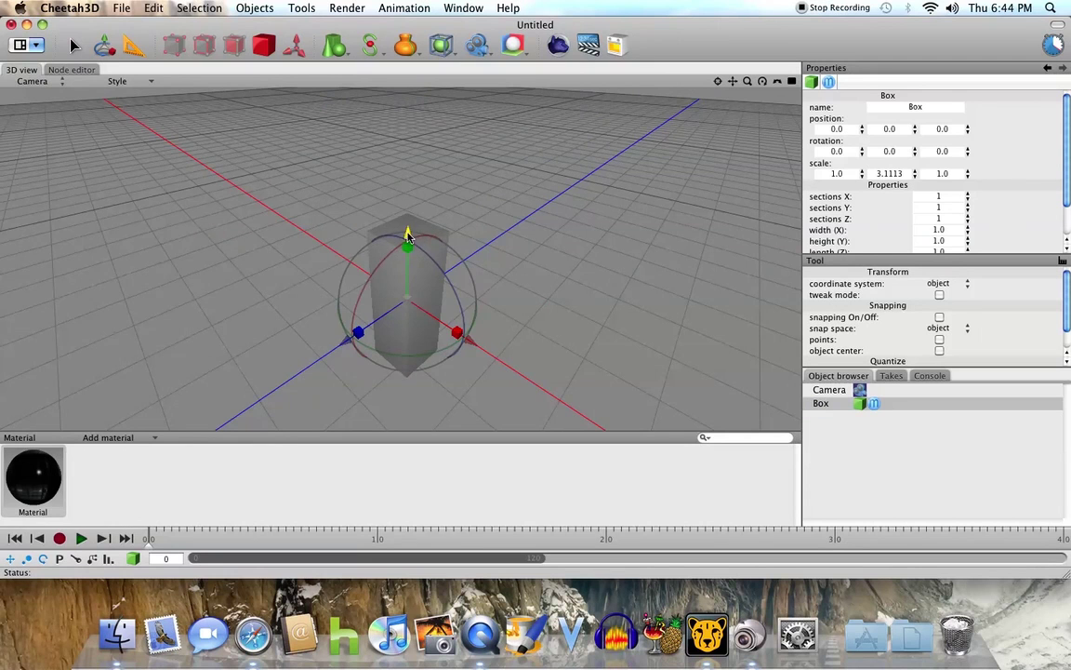
{"action": "left_click_drag", "start_coordinate": [407, 245], "coordinate": [409, 119]}
Step: Add a Relief terrain primitive beneath the box
{"action": "left_click", "coordinate": [370, 44]}
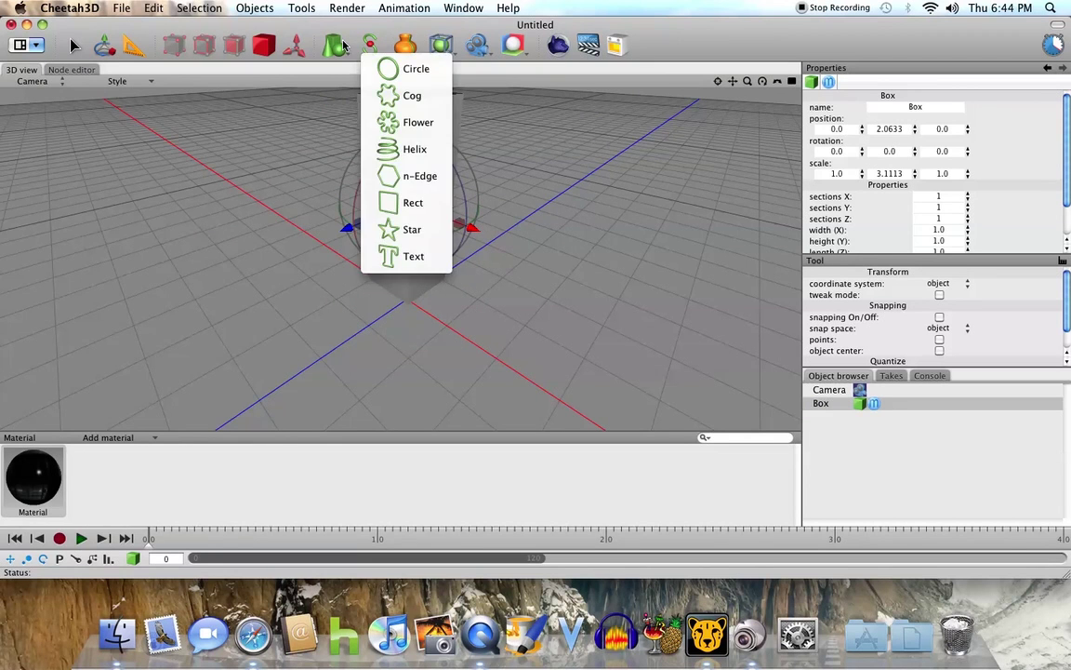
{"action": "left_click", "coordinate": [334, 45]}
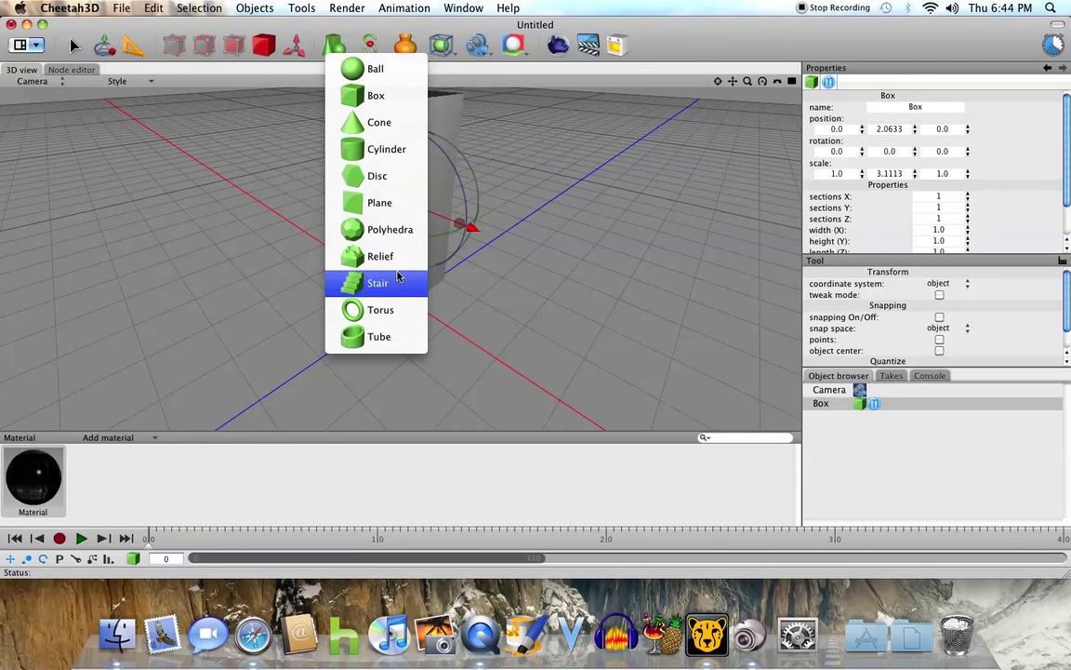
{"action": "left_click", "coordinate": [396, 257]}
{"action": "left_click", "coordinate": [296, 9]}
{"action": "mouse_move", "coordinate": [347, 8]}
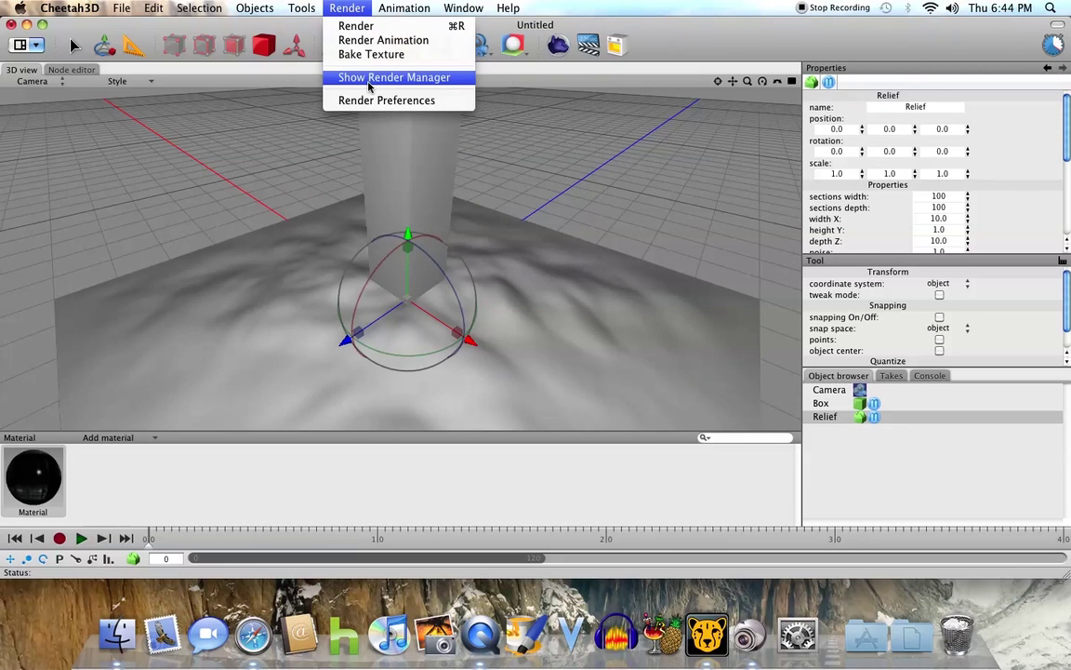
{"action": "left_click", "coordinate": [369, 78]}
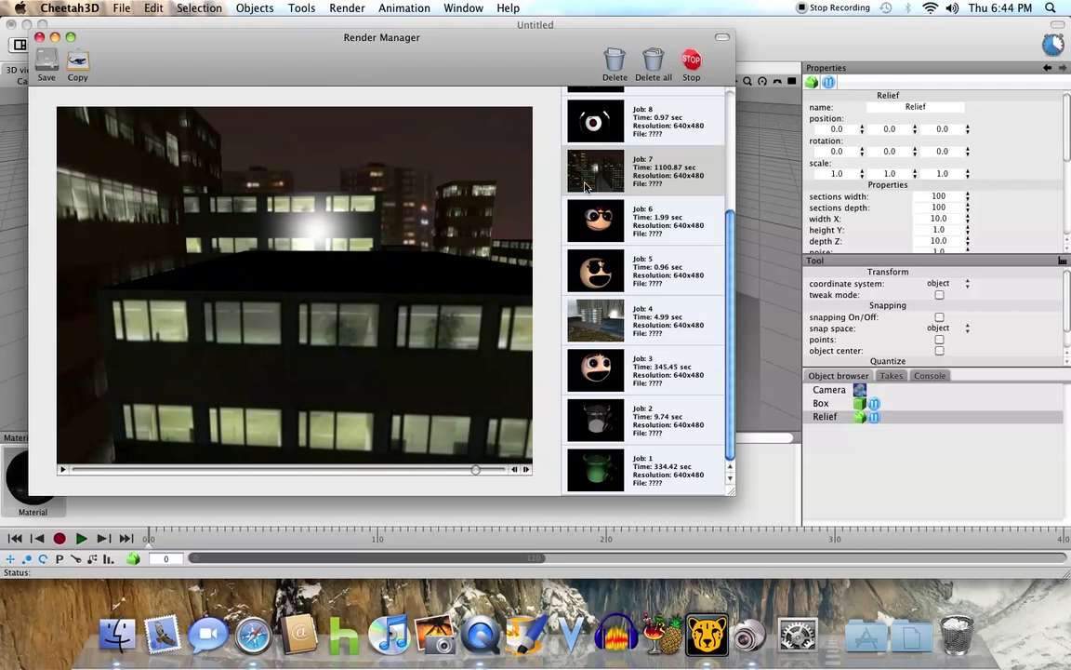
{"action": "left_click", "coordinate": [586, 187]}
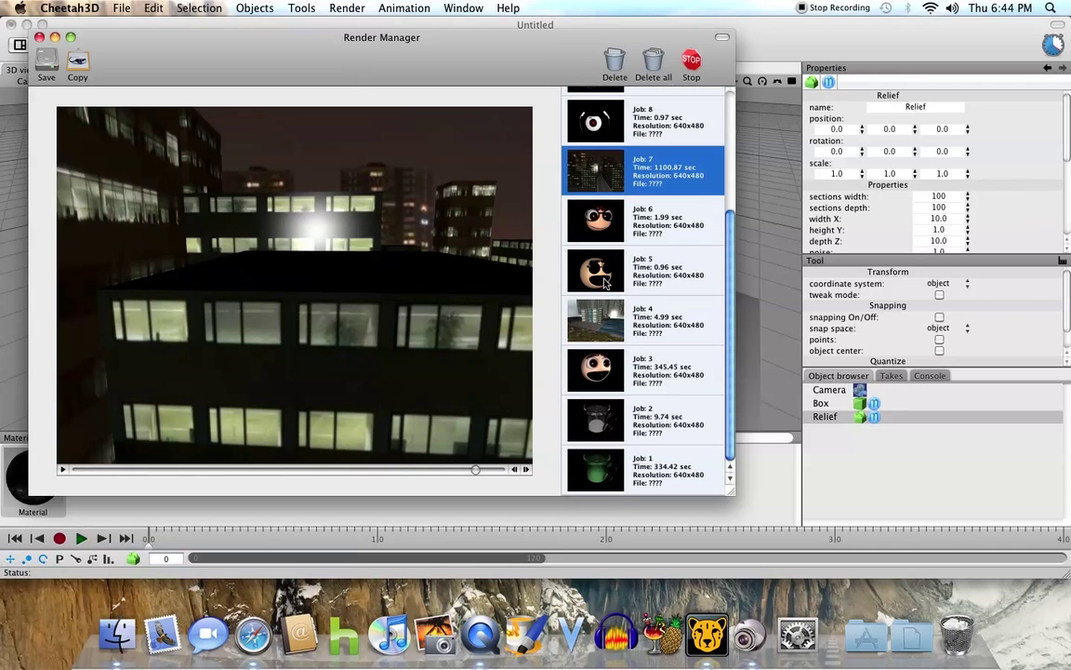
{"action": "key", "text": "Down"}
{"action": "key", "text": "Down"}
{"action": "key", "text": "Down"}
{"action": "left_click", "coordinate": [606, 178]}
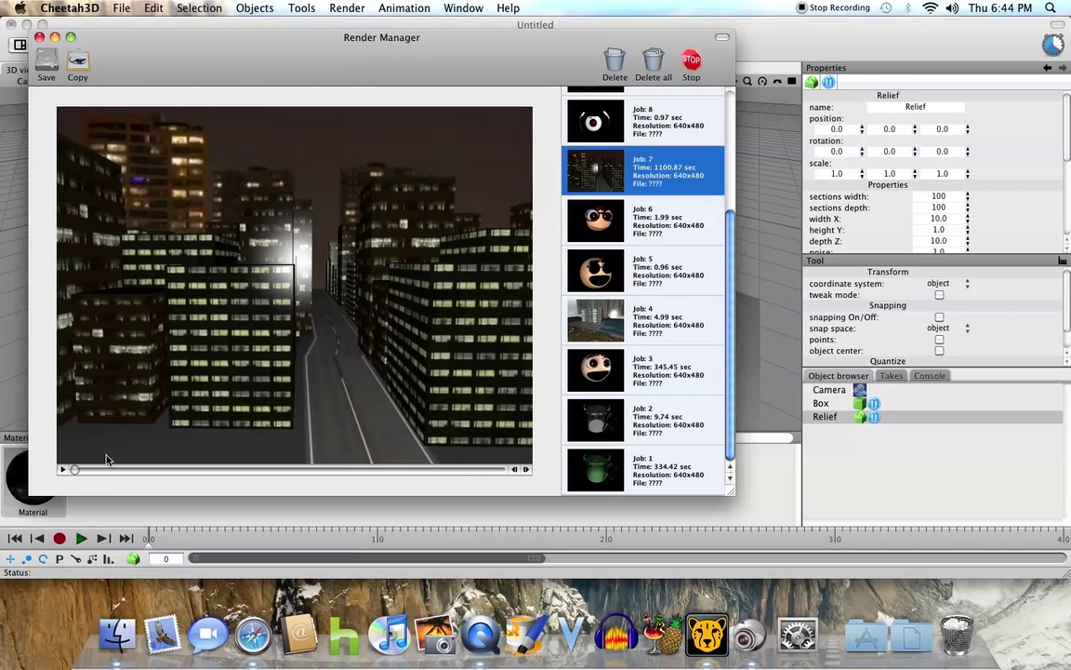
{"action": "left_click", "coordinate": [64, 469]}
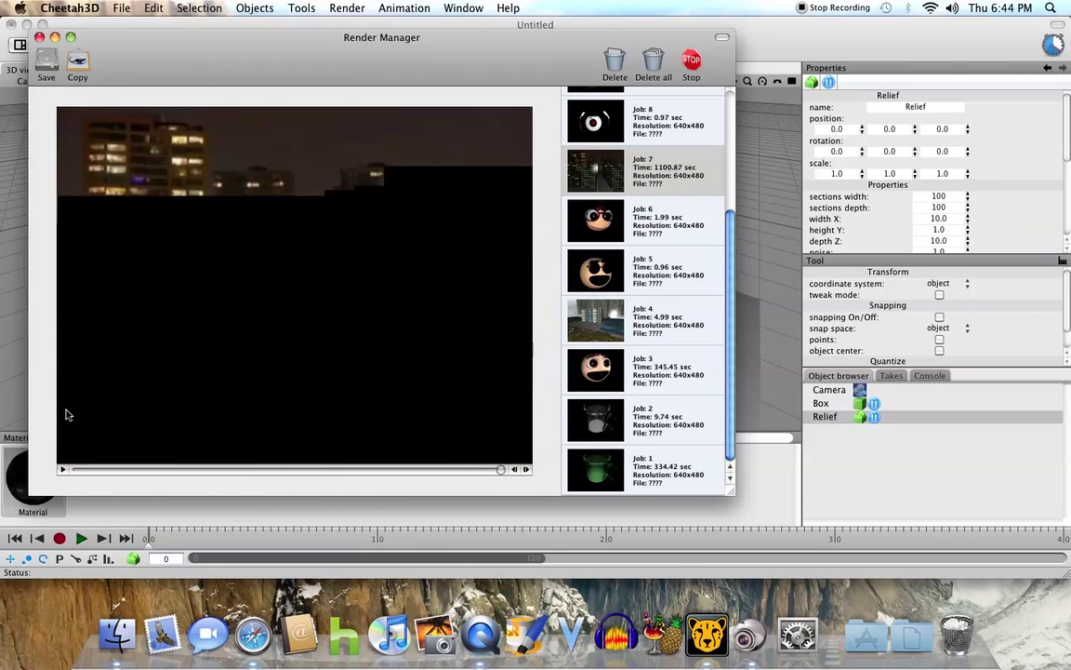
Step: Close Render Manager and use Exposé (F9) to return to the Cheetah3D scene
{"action": "left_click", "coordinate": [39, 38]}
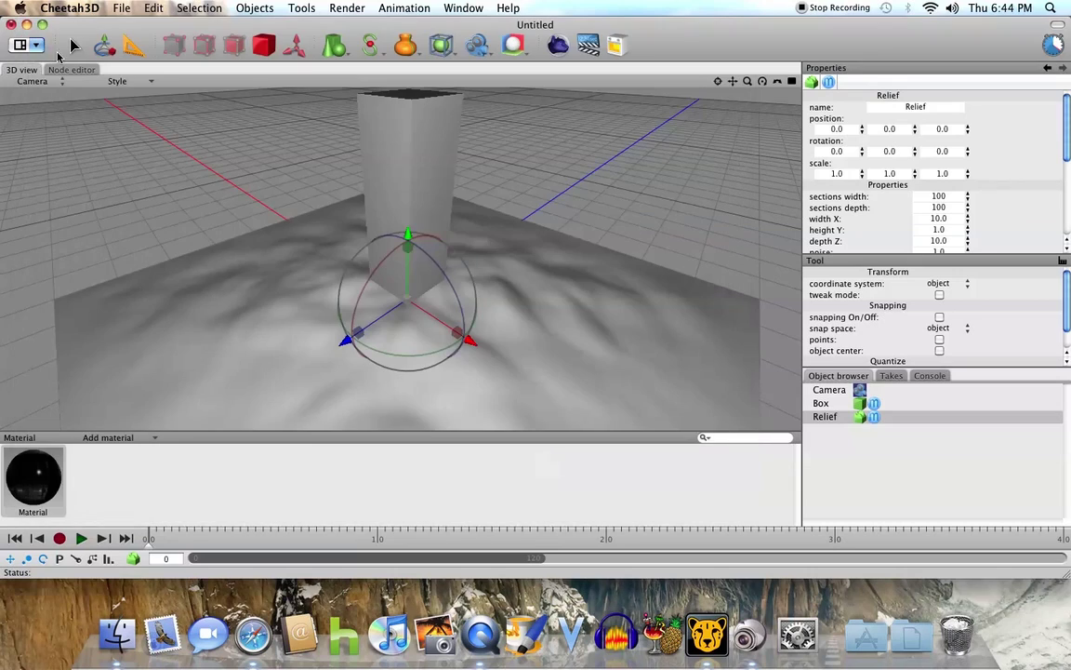
{"action": "key", "text": "F9"}
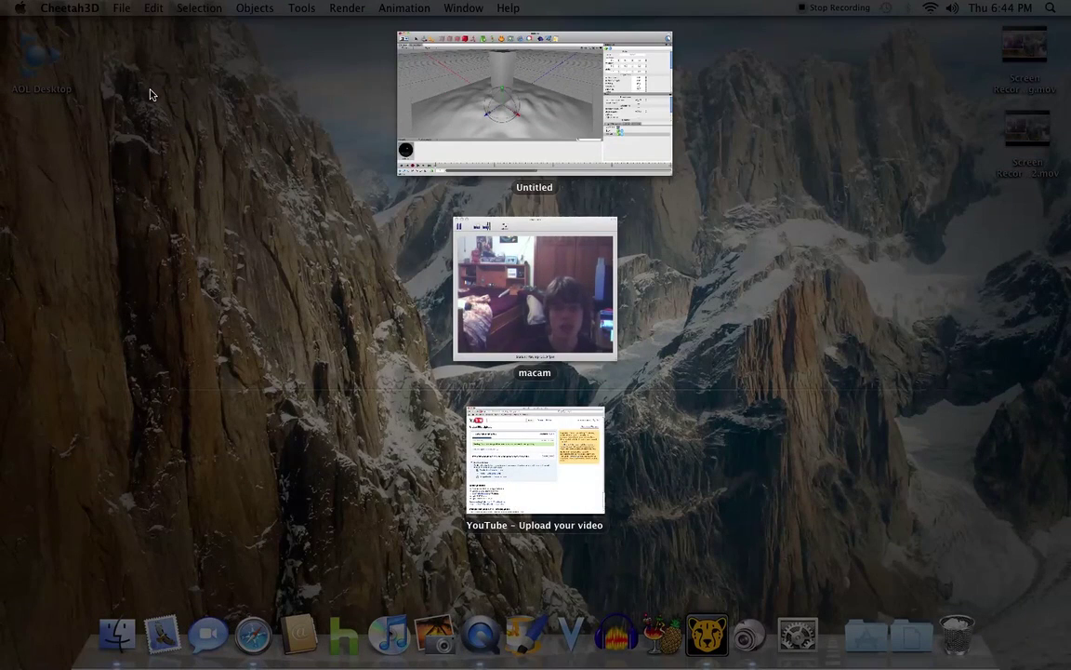
{"action": "key", "text": "F9"}
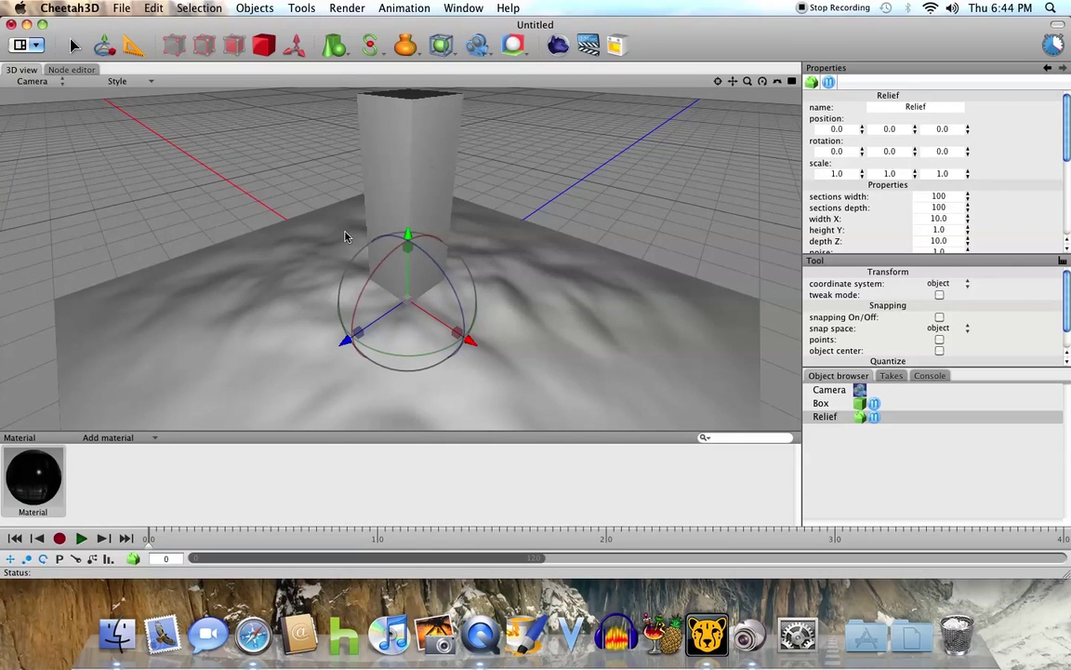
Step: Apply the windowed material to the tall box and select the box
{"action": "left_click_drag", "start_coordinate": [55, 469], "coordinate": [391, 197]}
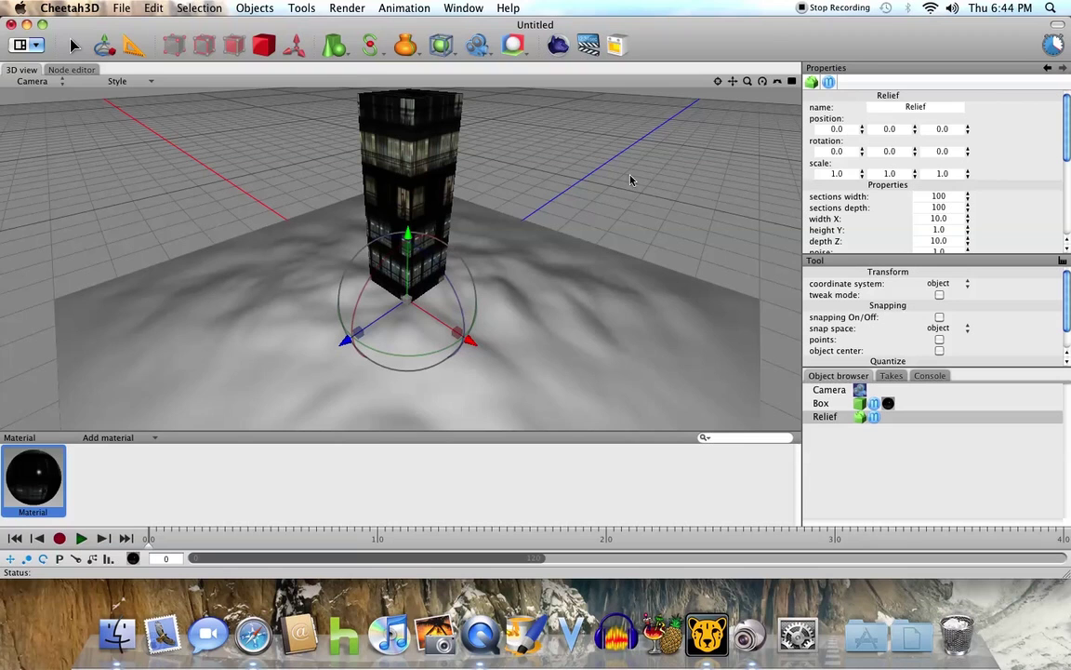
{"action": "left_click", "coordinate": [834, 421]}
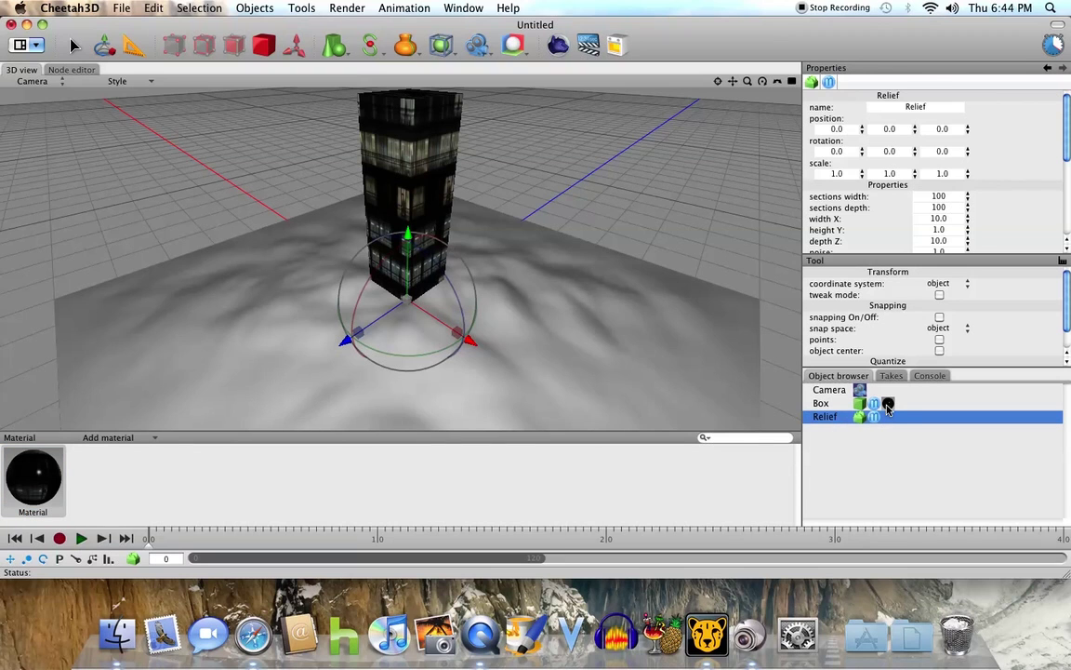
{"action": "left_click", "coordinate": [888, 405]}
{"action": "scroll", "coordinate": [930, 181], "scroll_direction": "down", "scroll_amount": 3}
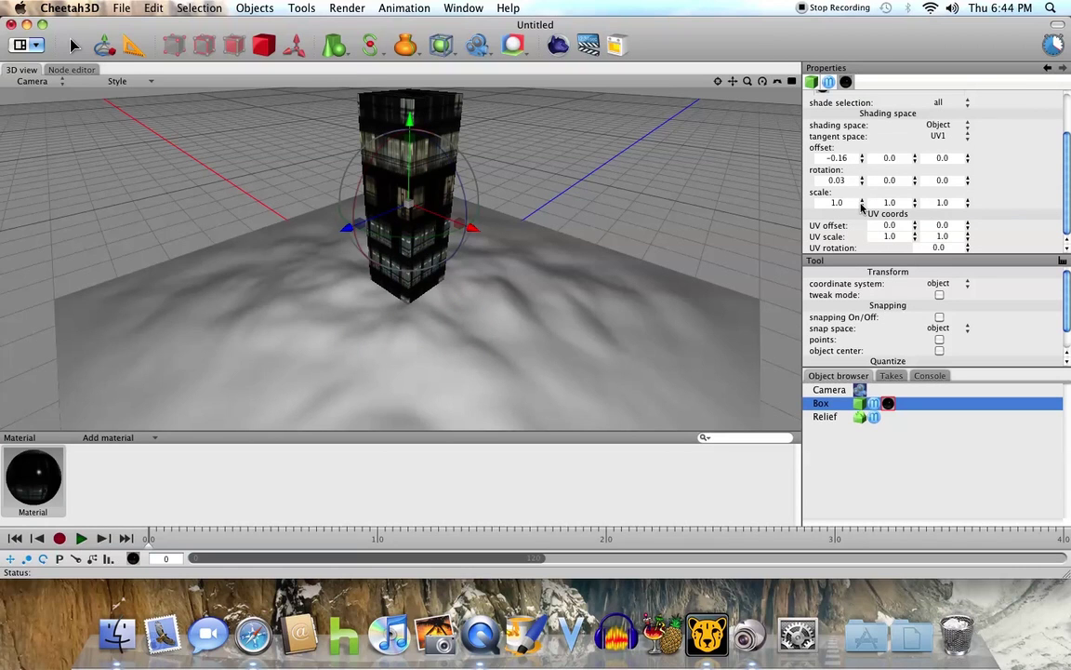
Step: Set the box texture's UV scale to 3.42 by 2.05 and vertical offset 0.5
{"action": "left_click_drag", "start_coordinate": [916, 226], "coordinate": [916, 238]}
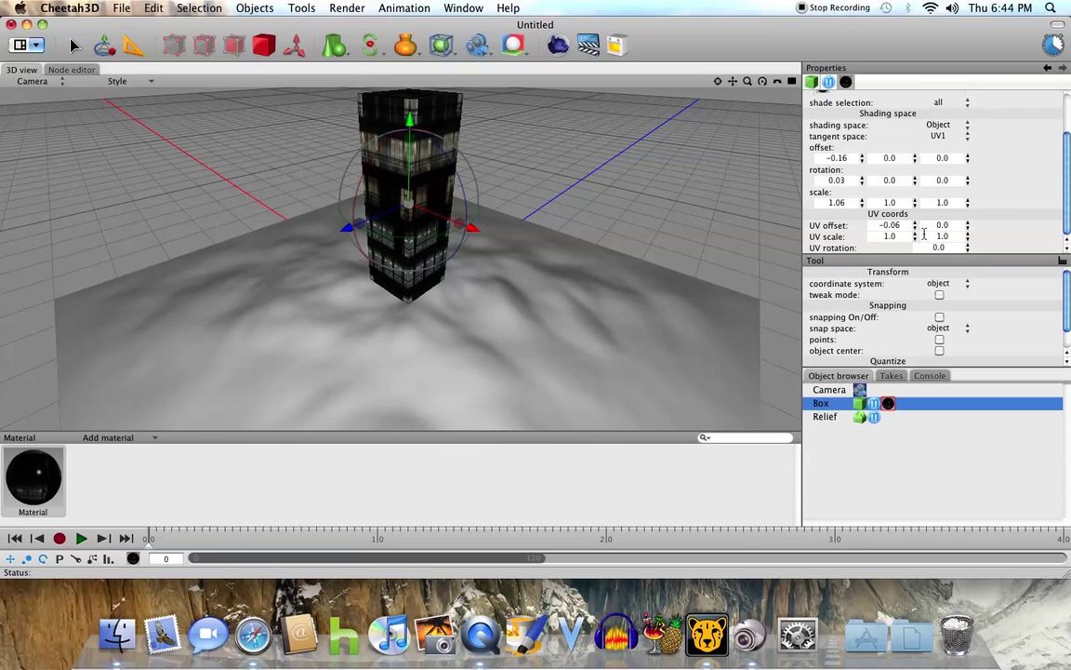
{"action": "left_click_drag", "start_coordinate": [913, 268], "coordinate": [828, 39]}
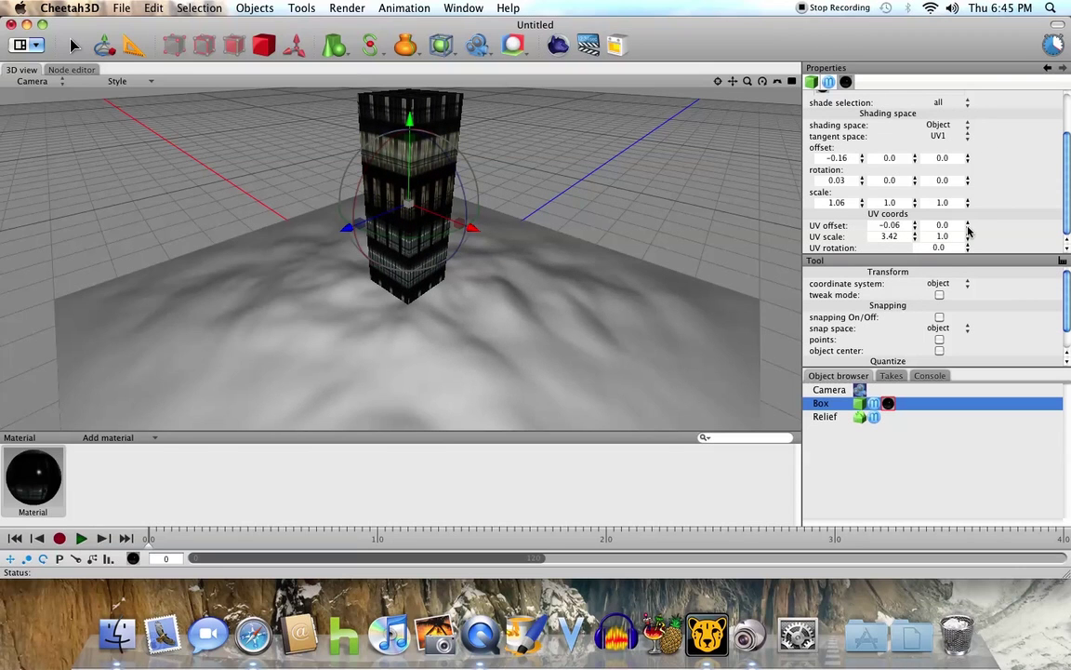
{"action": "mouse_move", "coordinate": [968, 231]}
{"action": "left_mouse_down"}
{"action": "mouse_move", "coordinate": [943, 140]}
{"action": "mouse_move", "coordinate": [783, 158]}
{"action": "left_mouse_up"}
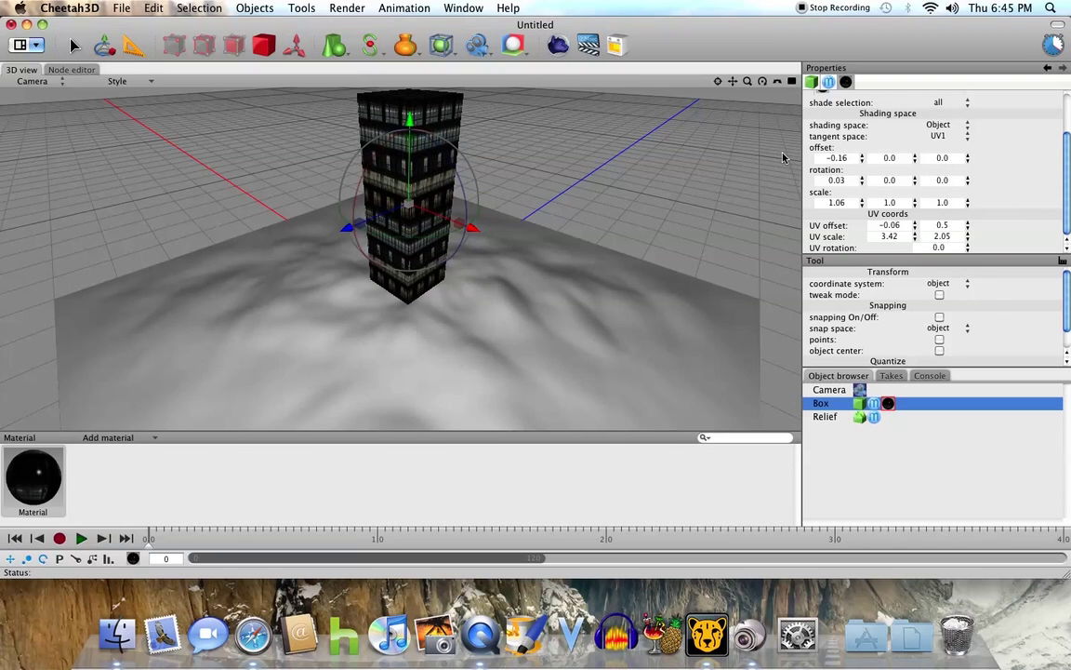
{"action": "scroll", "coordinate": [696, 161], "scroll_direction": "up", "scroll_amount": 2}
{"action": "left_click_drag", "start_coordinate": [733, 82], "coordinate": [733, 84]}
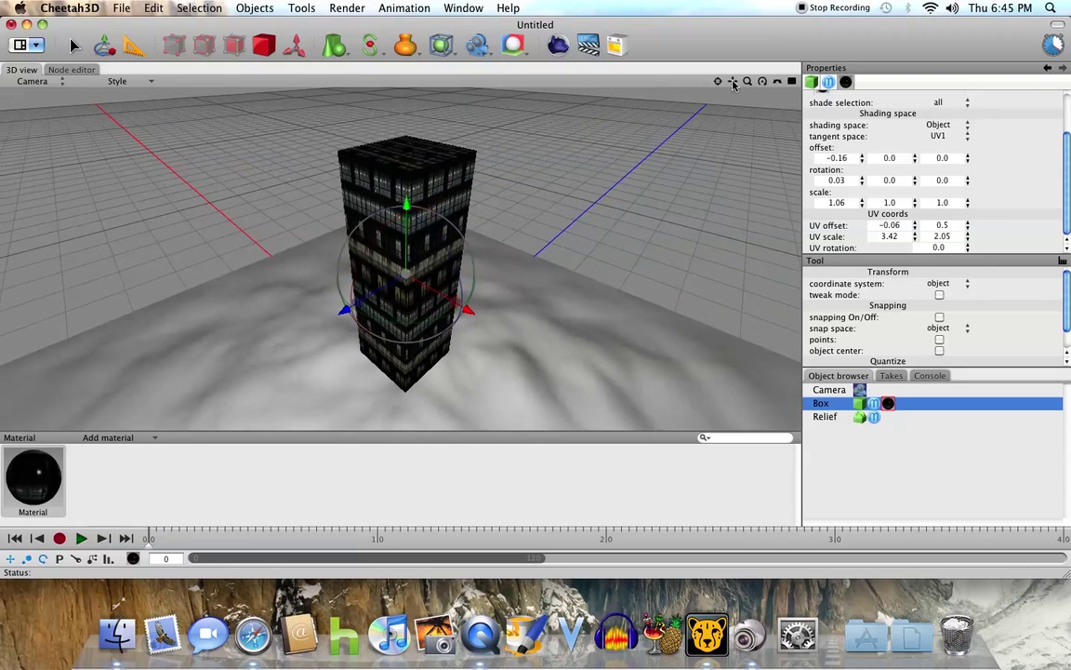
{"action": "left_click", "coordinate": [104, 438]}
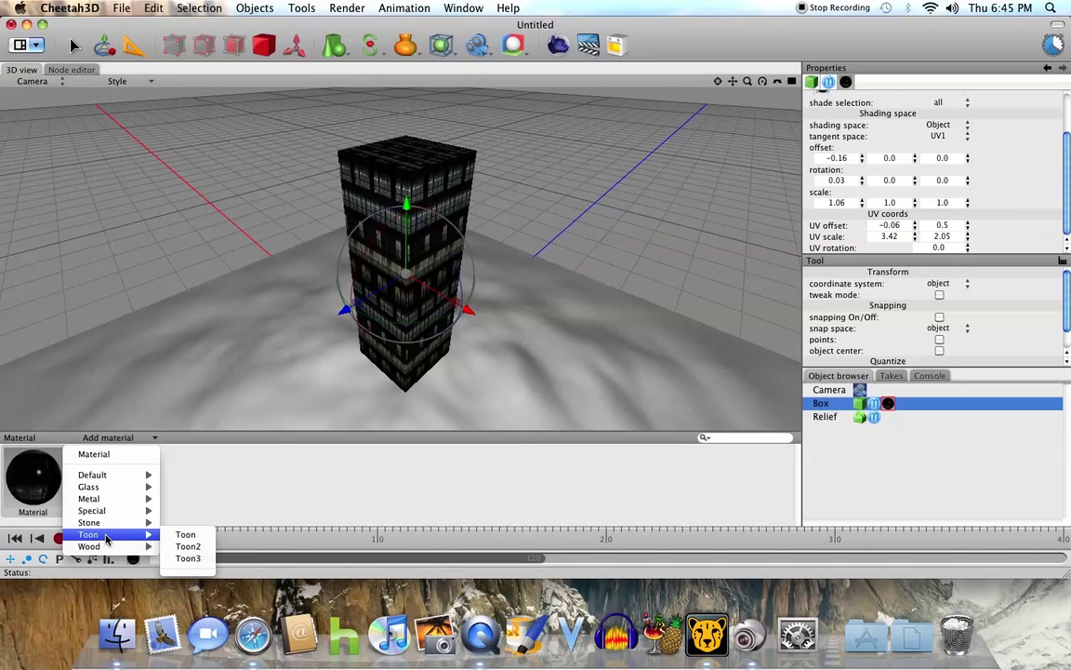
{"action": "mouse_move", "coordinate": [92, 511]}
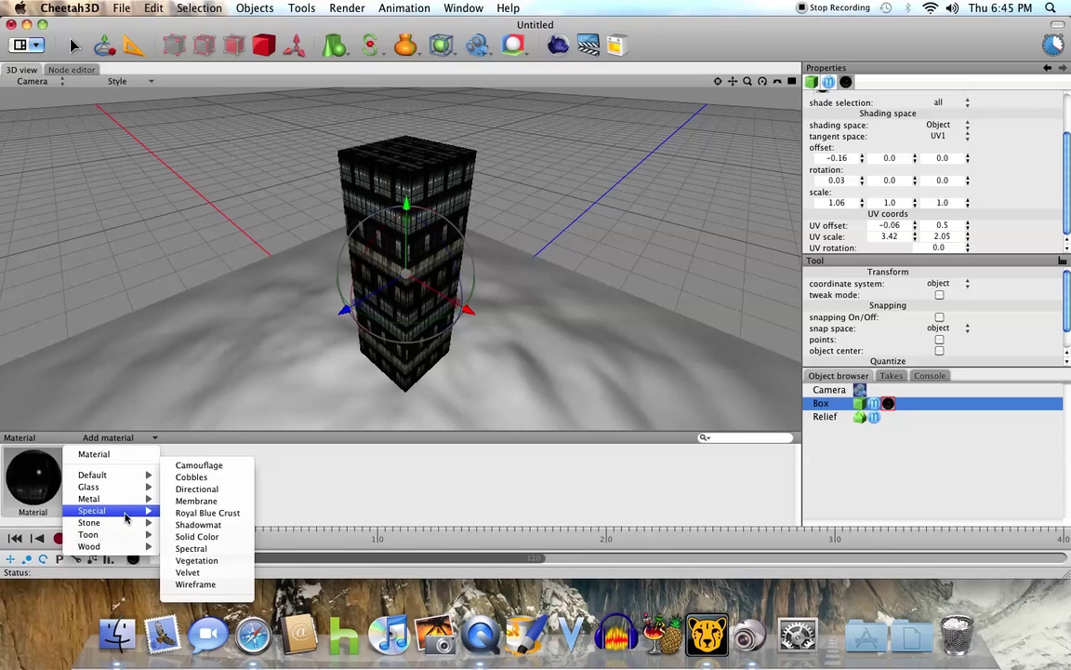
Step: Apply the green Vegetation material to the relief terrain
{"action": "key", "text": "Escape"}
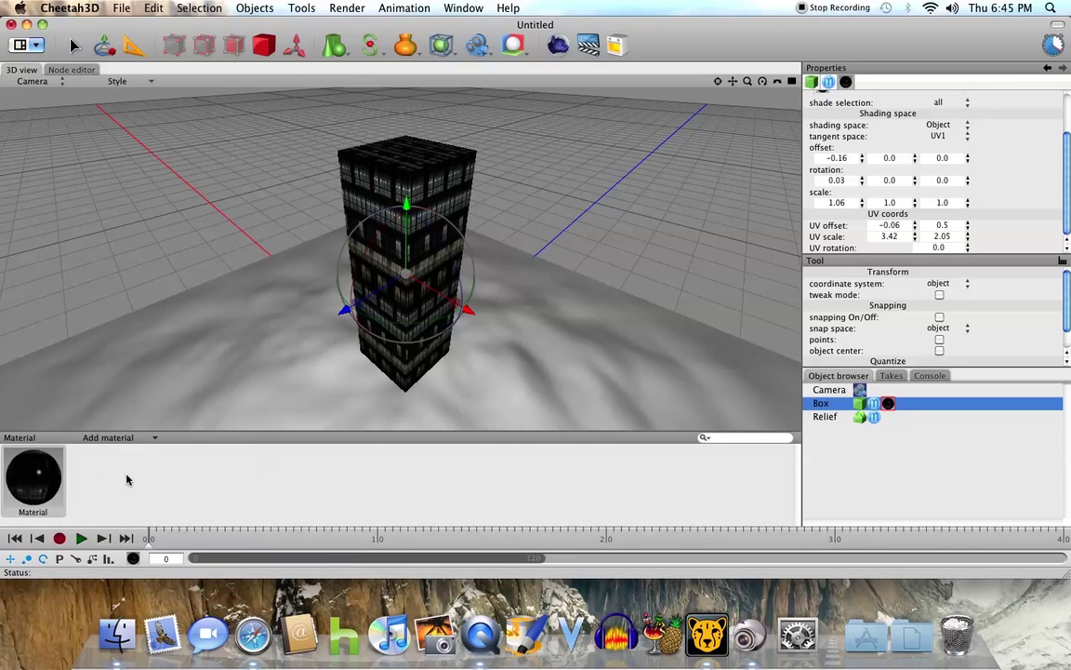
{"action": "left_click_drag", "start_coordinate": [99, 479], "coordinate": [139, 368]}
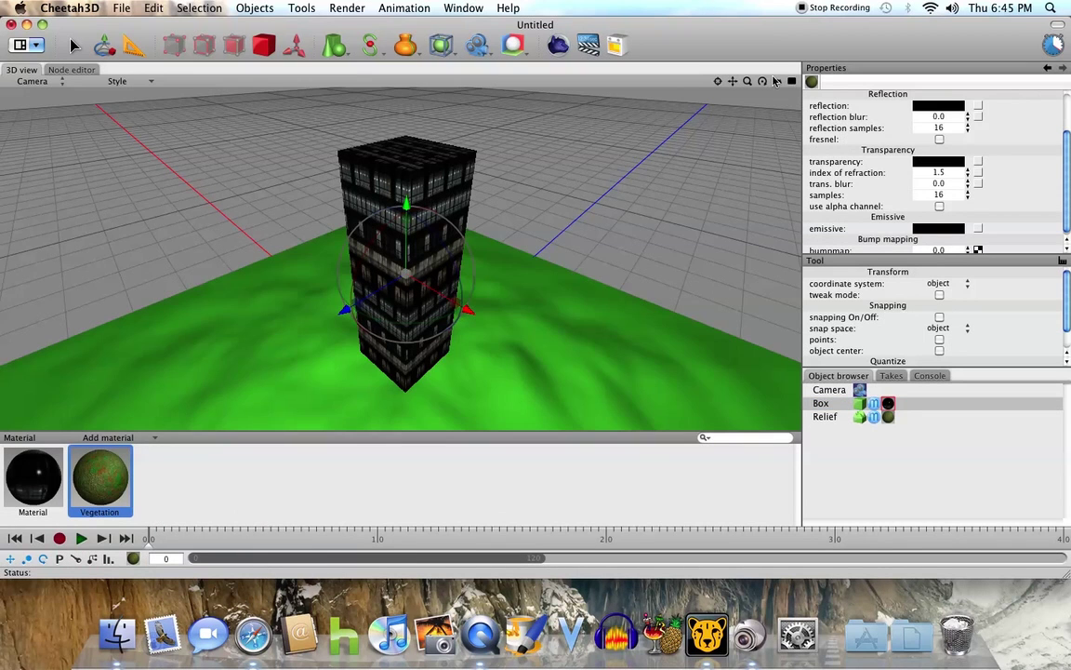
{"action": "left_click_drag", "start_coordinate": [777, 82], "coordinate": [777, 102]}
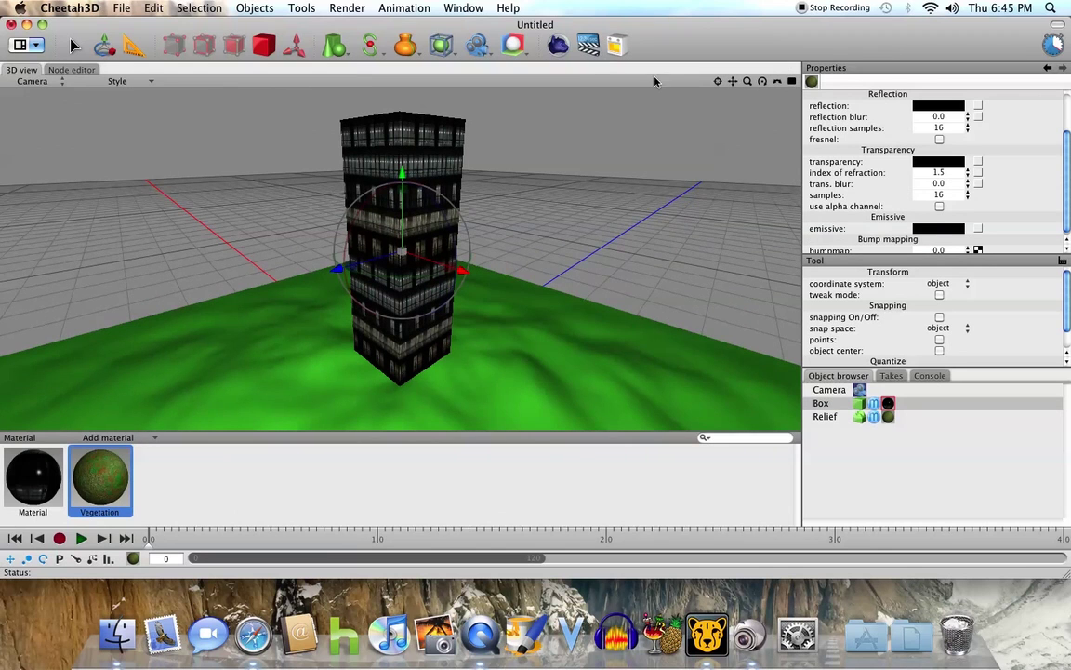
Step: Render the windowed tower standing on the vegetation terrain
{"action": "left_click", "coordinate": [514, 46]}
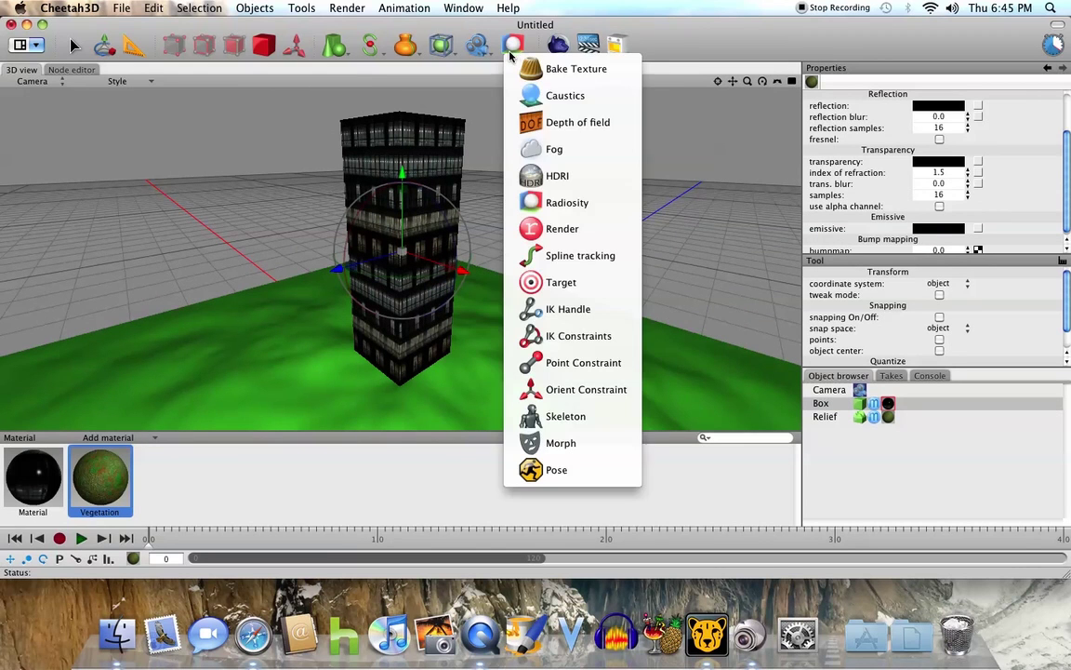
{"action": "left_click", "coordinate": [576, 185]}
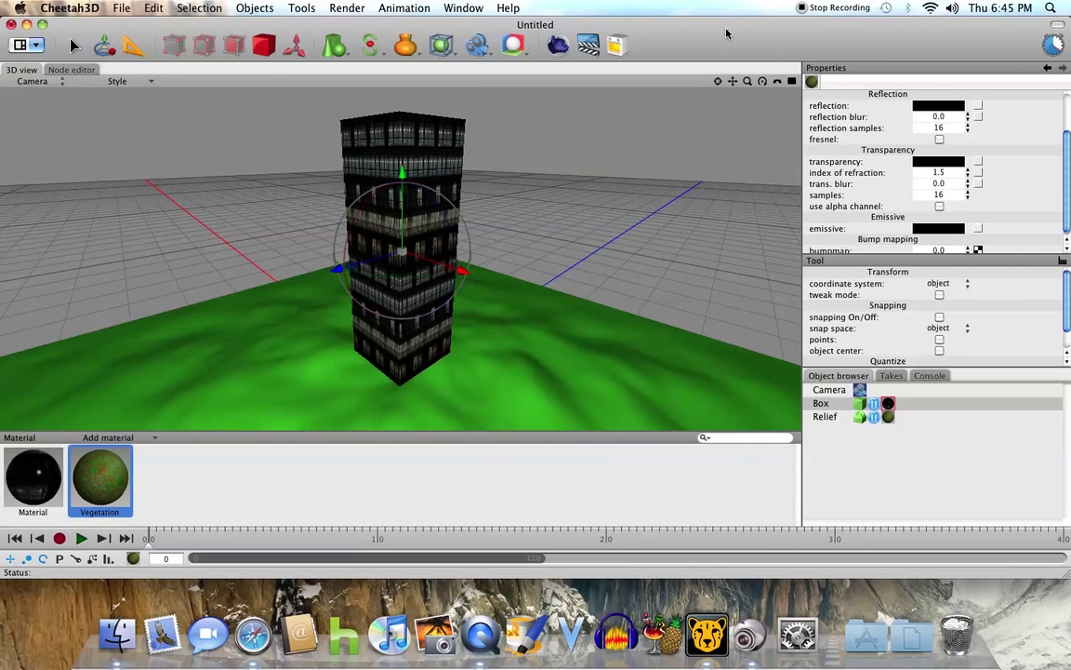
{"action": "left_click", "coordinate": [557, 46]}
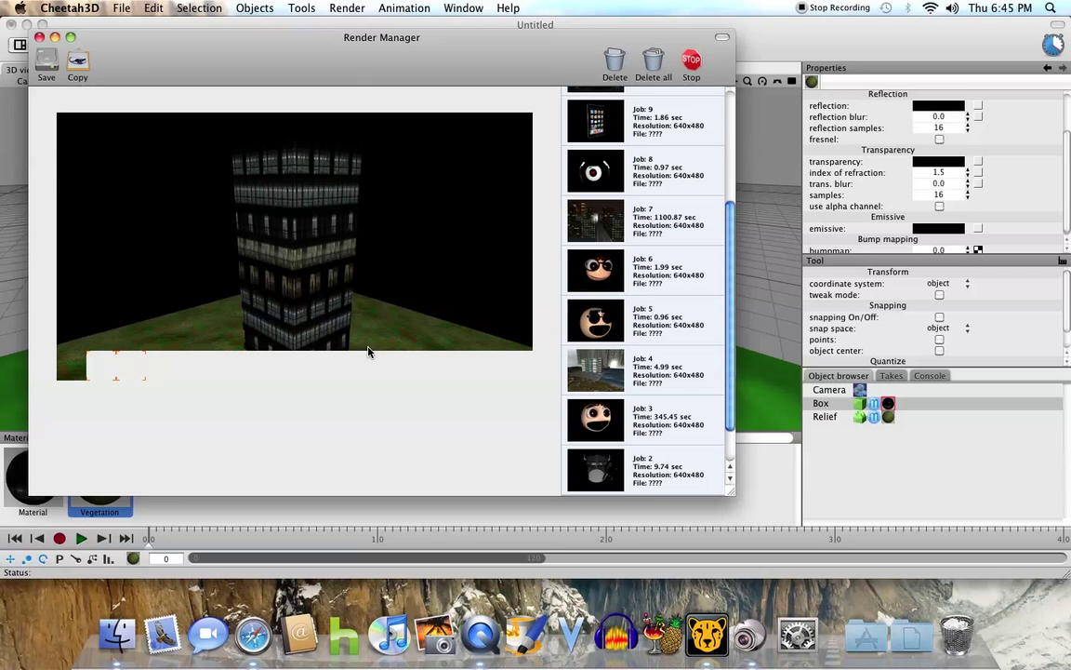
Step: View the earlier Job 4 render, then reopen Render Manager from the Render menu
{"action": "left_click", "coordinate": [593, 374]}
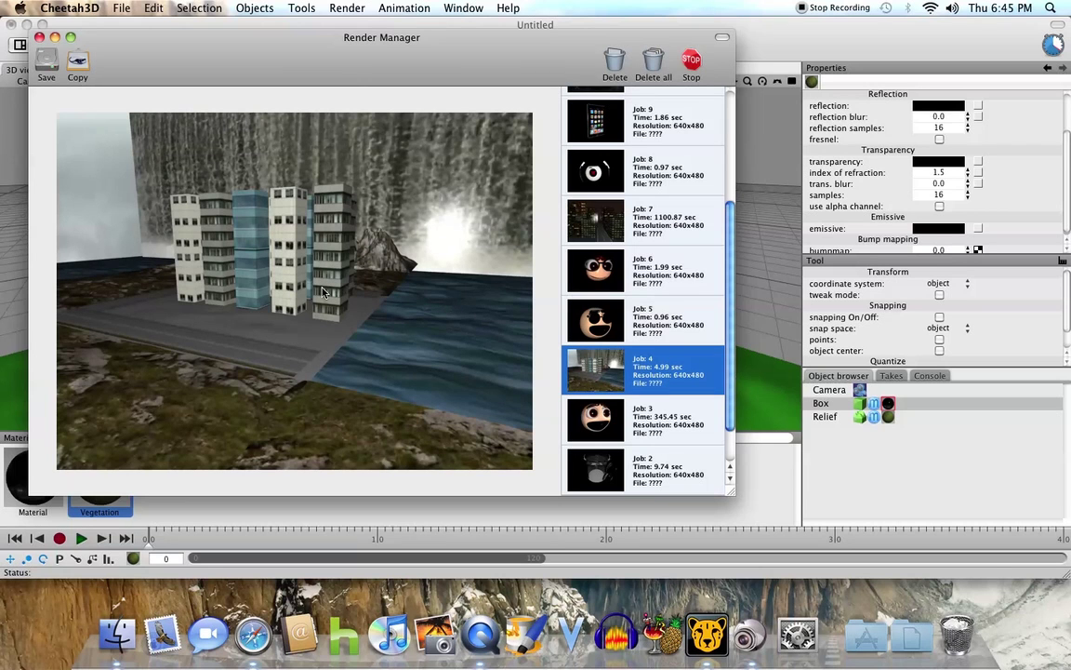
{"action": "left_click", "coordinate": [39, 37]}
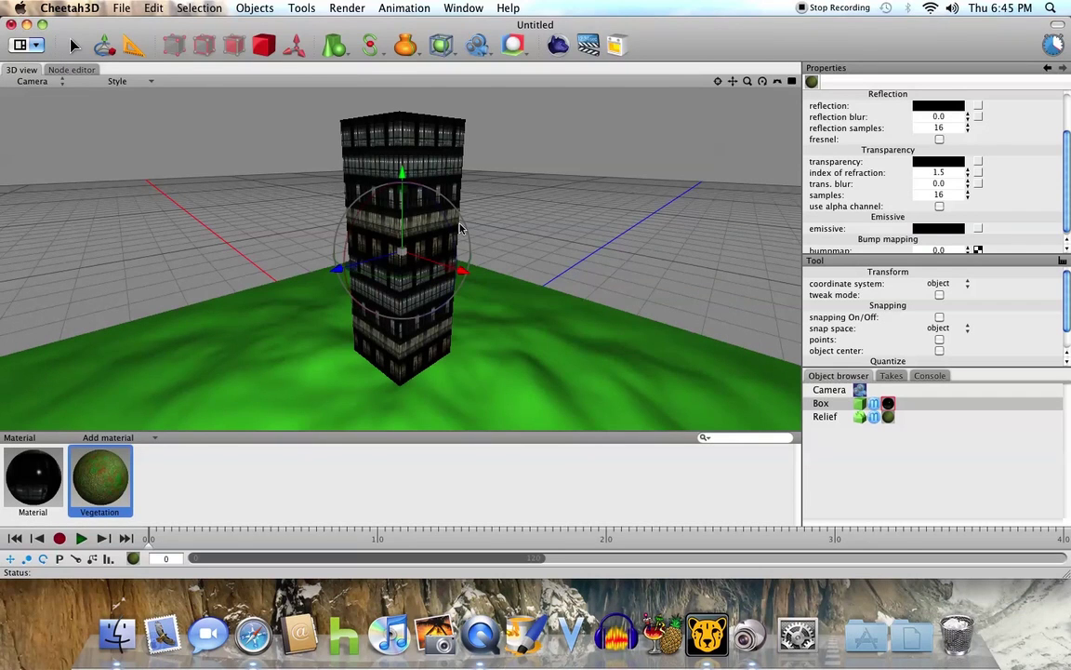
{"action": "left_click", "coordinate": [343, 8]}
{"action": "left_click", "coordinate": [394, 77]}
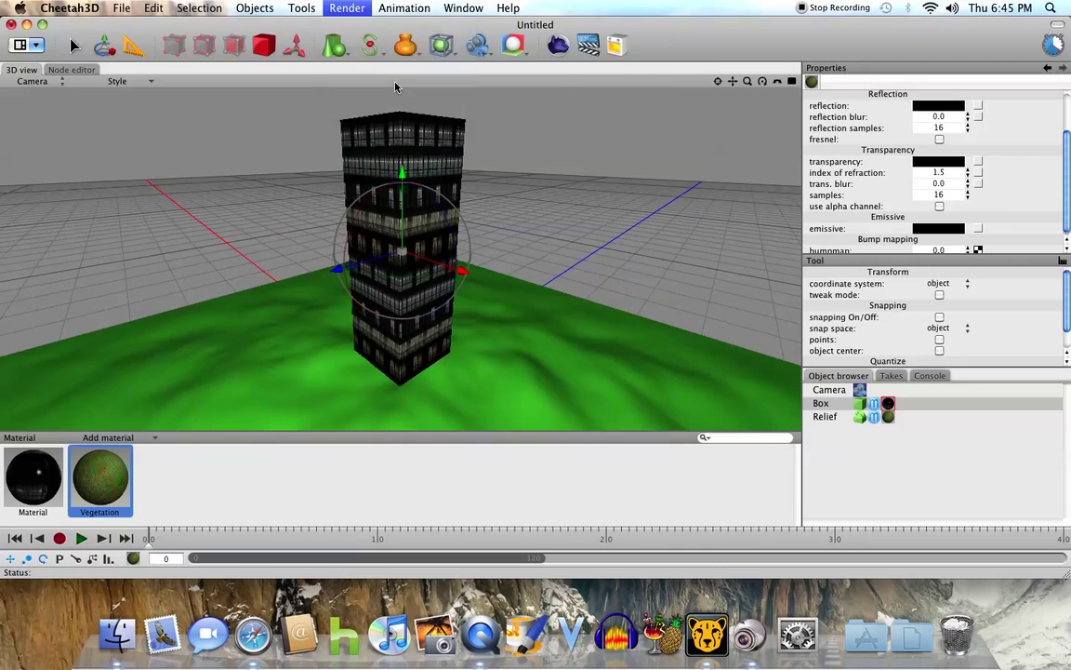
{"action": "scroll", "coordinate": [595, 214], "scroll_direction": "up", "scroll_amount": 5}
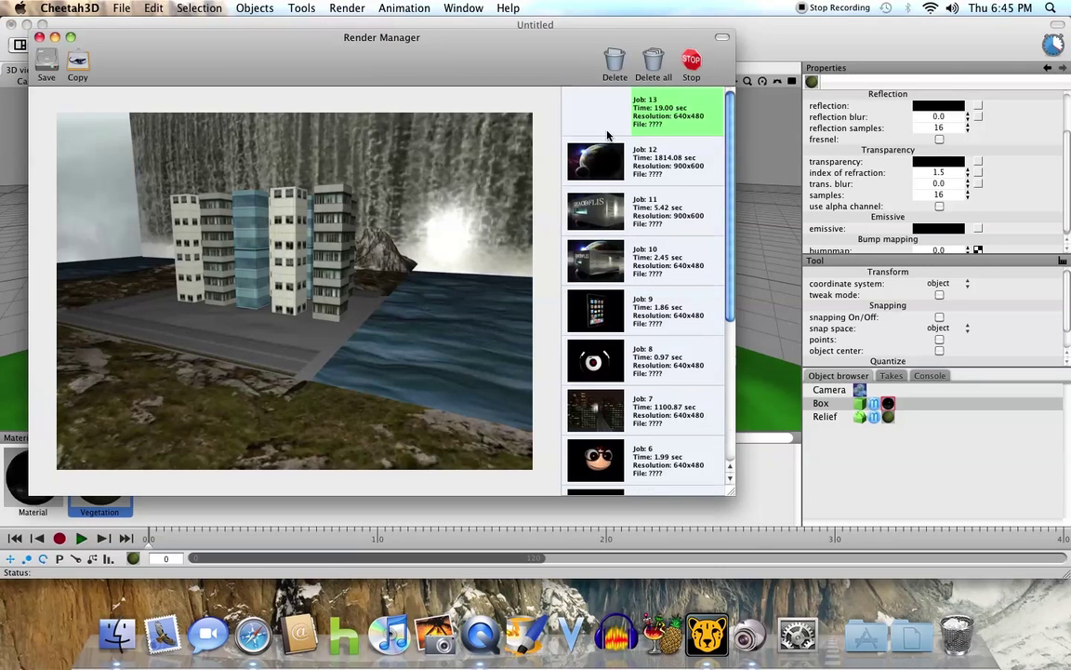
Step: Delete the Job 13 tower render and close Render Manager
{"action": "left_click", "coordinate": [579, 131]}
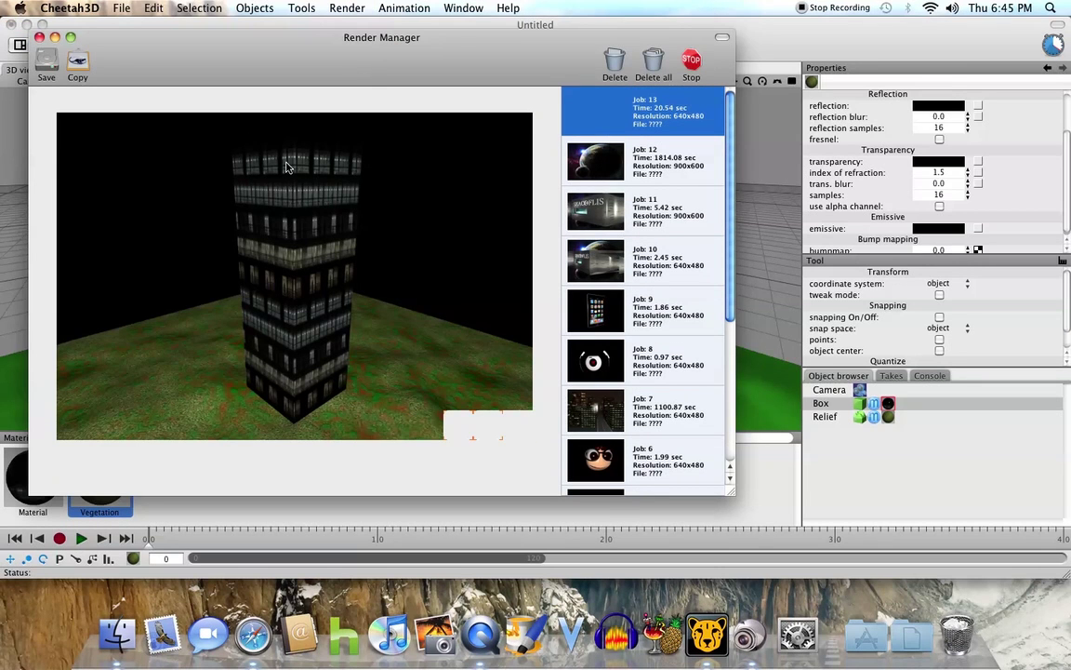
{"action": "left_click", "coordinate": [613, 62]}
{"action": "left_click", "coordinate": [642, 225]}
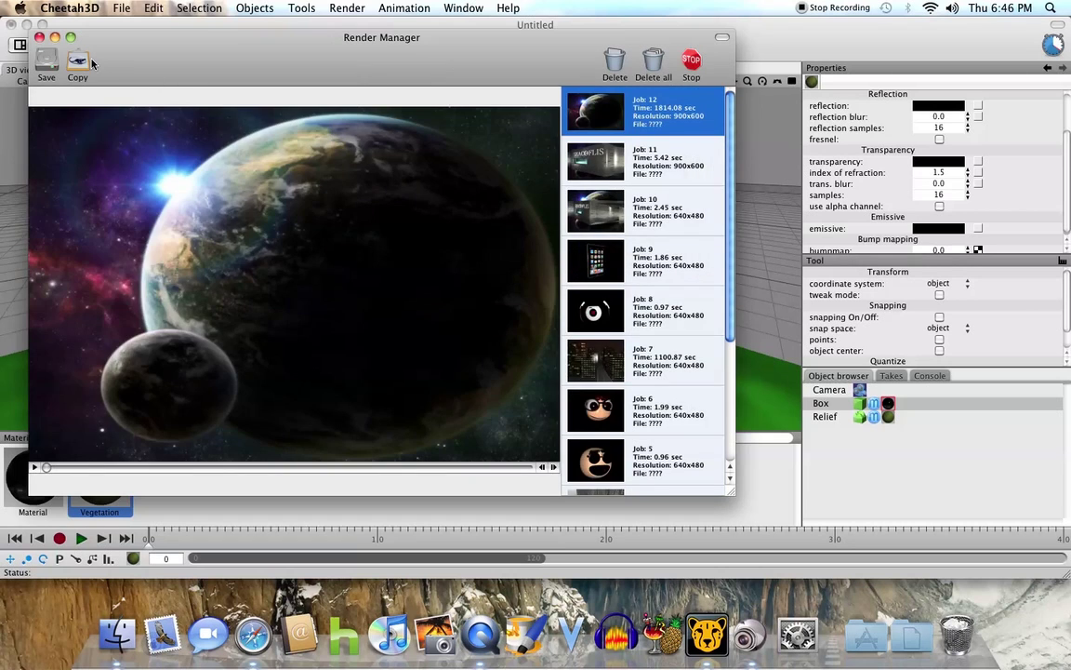
{"action": "left_click", "coordinate": [39, 37]}
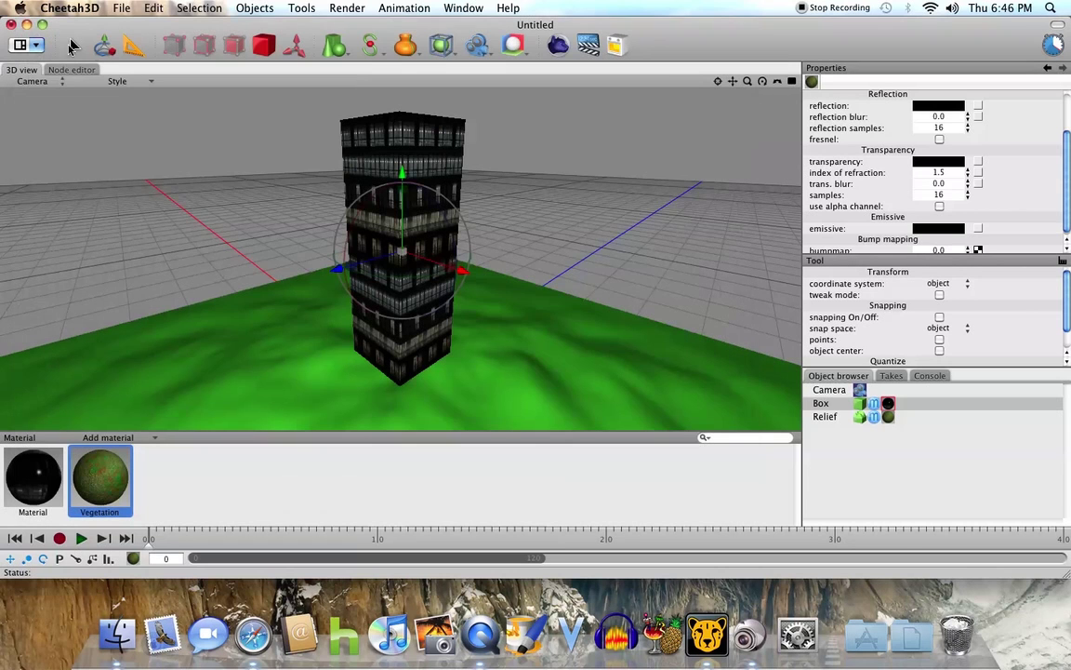
Step: Close the Untitled scene with Don't Save, discarding its changes
{"action": "left_click", "coordinate": [11, 25]}
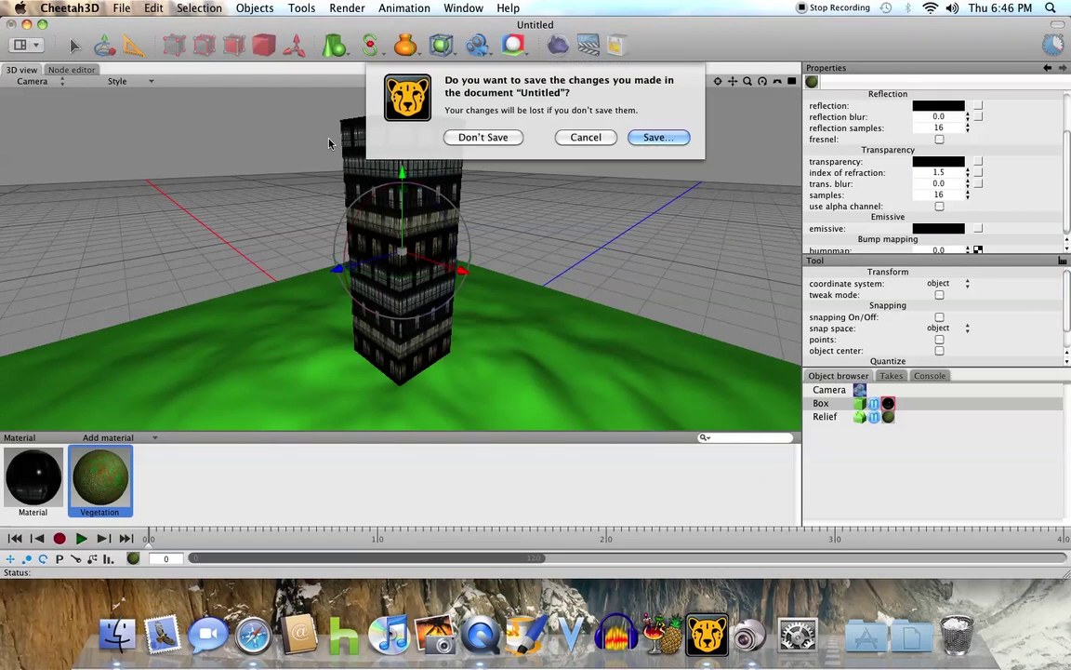
{"action": "left_click", "coordinate": [488, 141]}
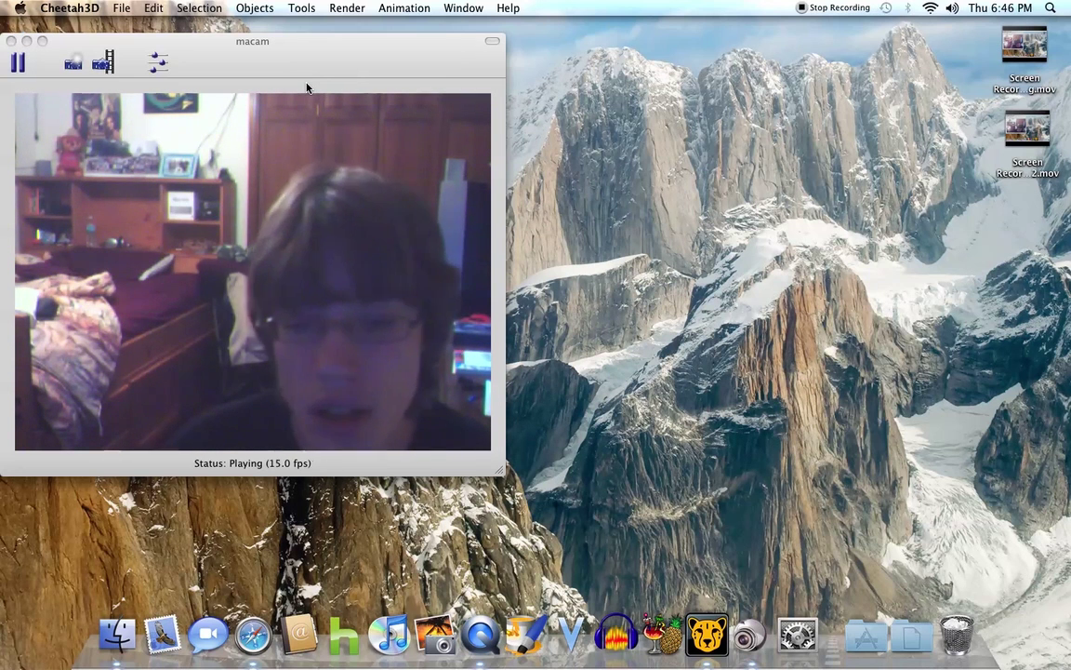
{"action": "left_click_drag", "start_coordinate": [396, 47], "coordinate": [779, 79]}
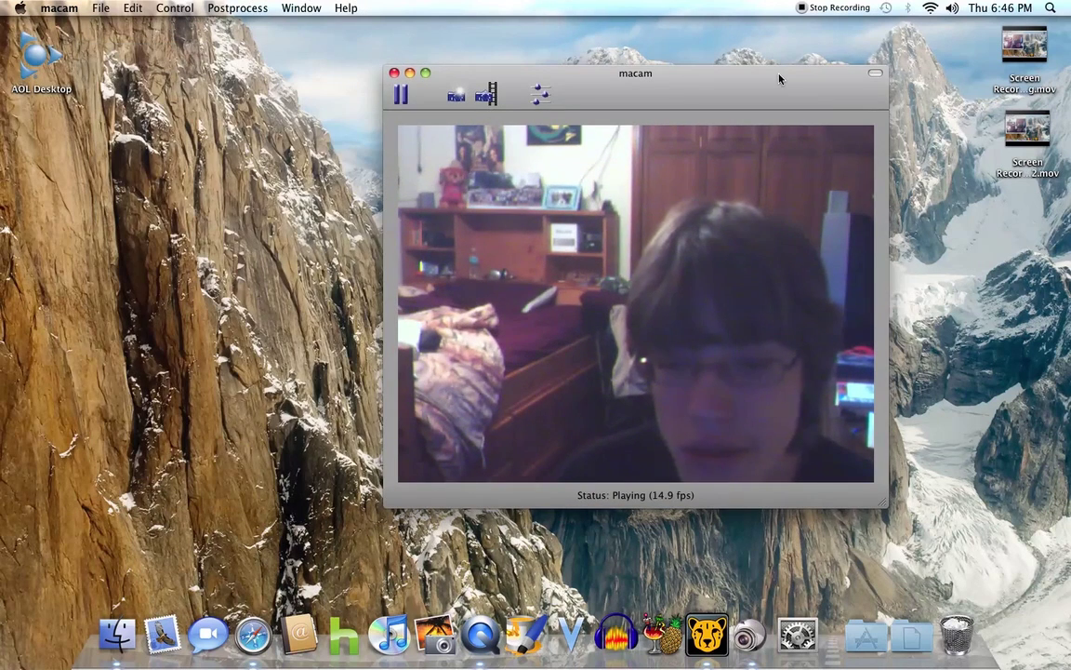